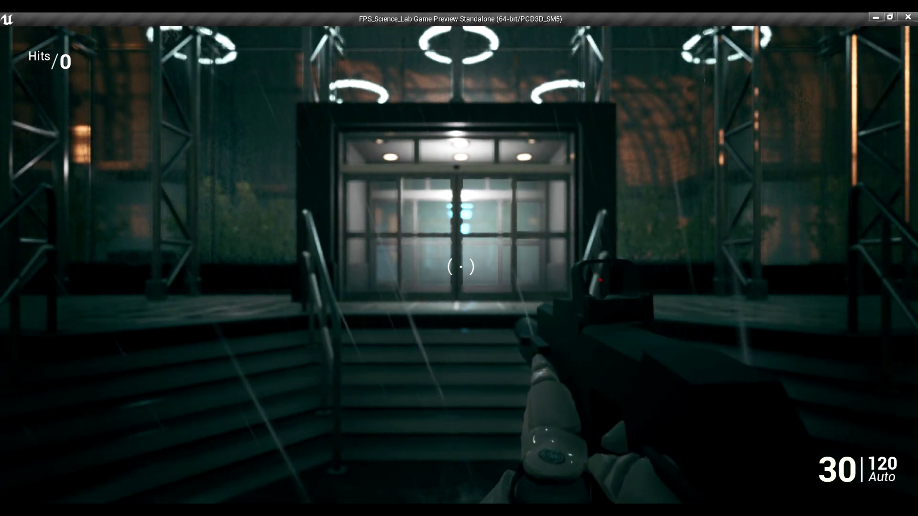
Walk the player up the stairs, through the glass doors into the lab, and back out to the entrance
key("w")
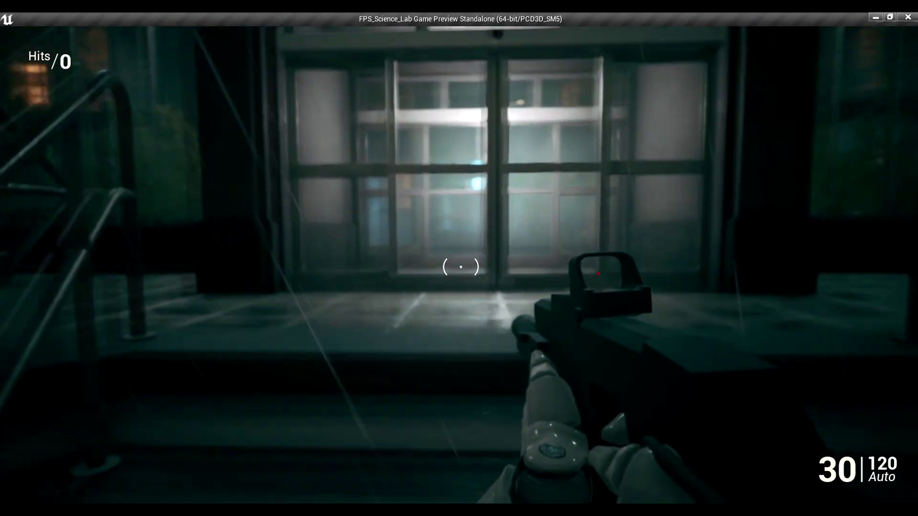
key("w")
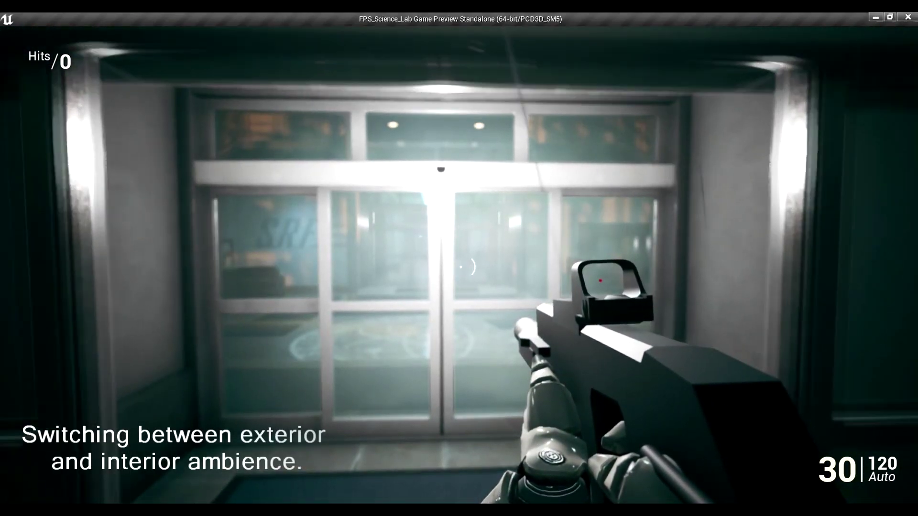
key("w")
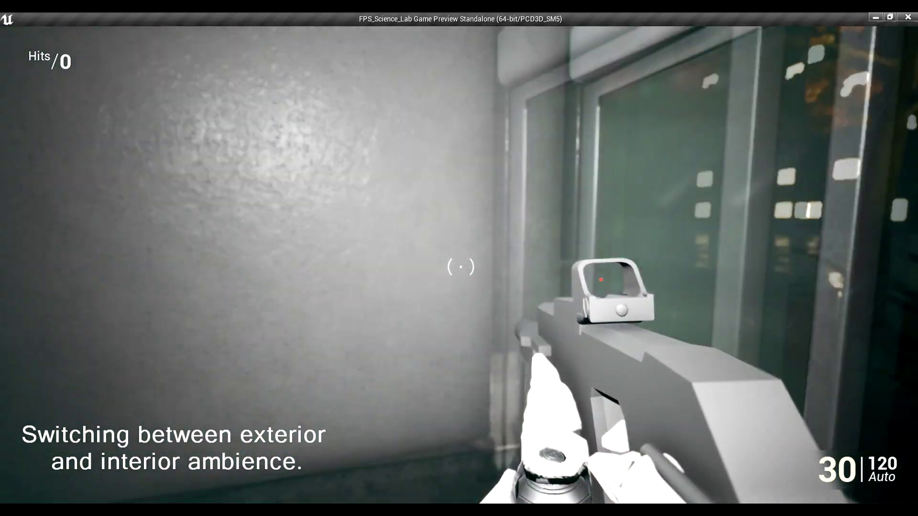
key("s")
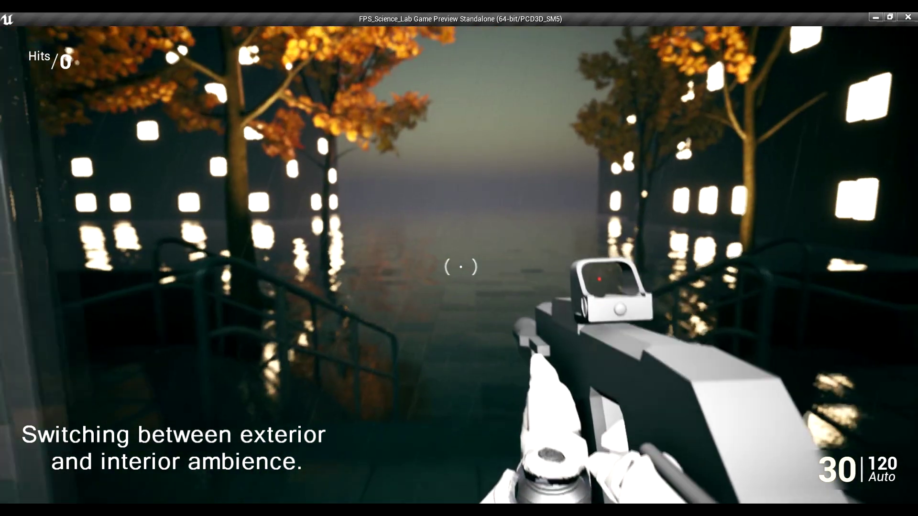
key("s")
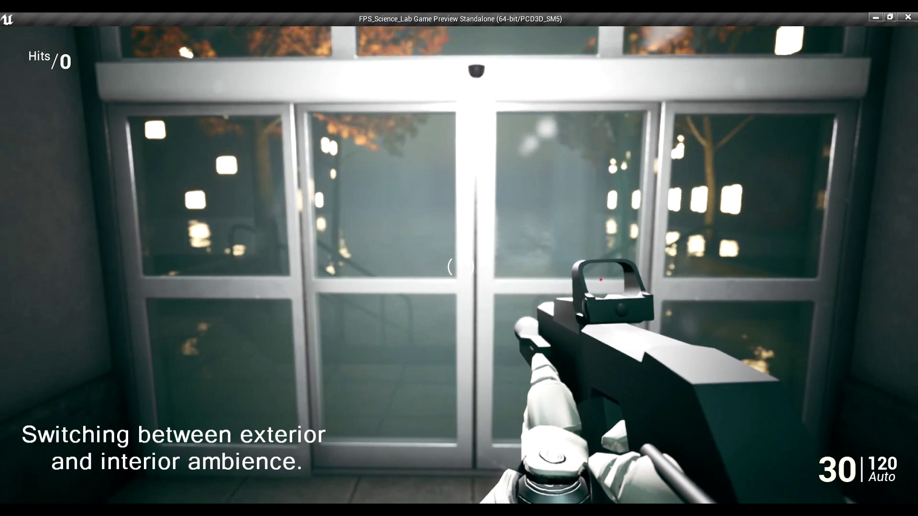
key("s")
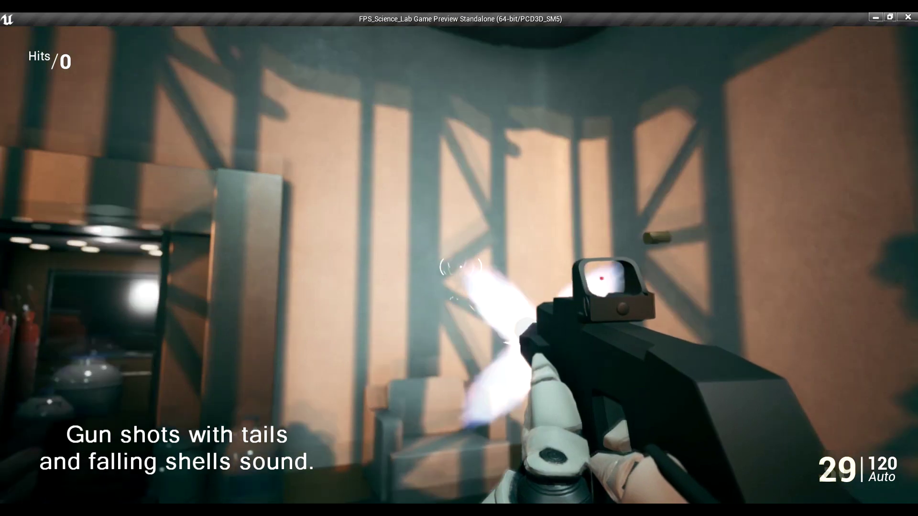
Fire the weapon while turning the view to demo gunshot tails and shells, then leave the preview
left_click_drag(461, 267, 461, 267)
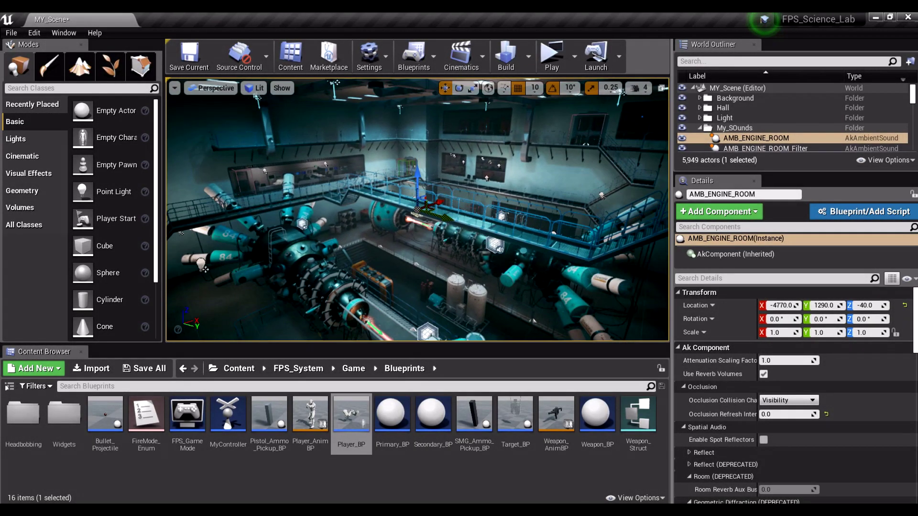
Focus the viewport on the Engine_01 sound emitter, then on Engine_02, from the World Outliner
scroll(756, 125, "down", 3)
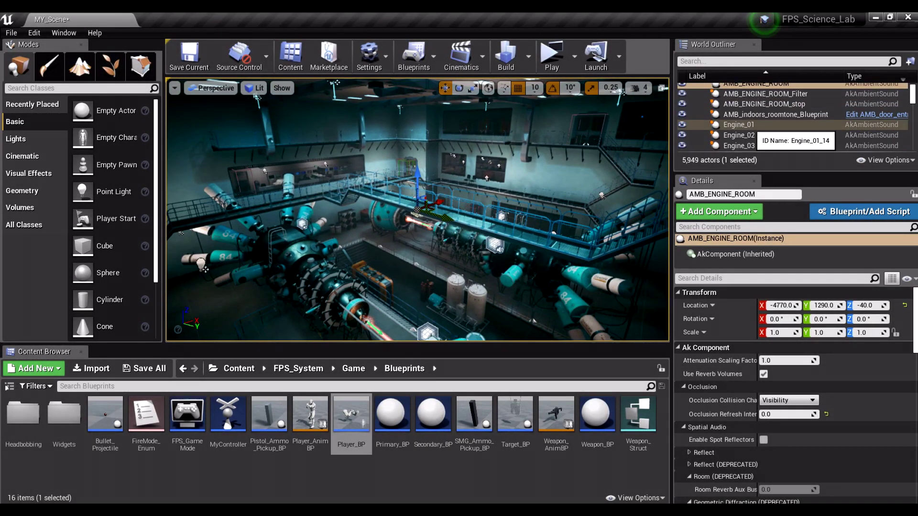
double_click(739, 125)
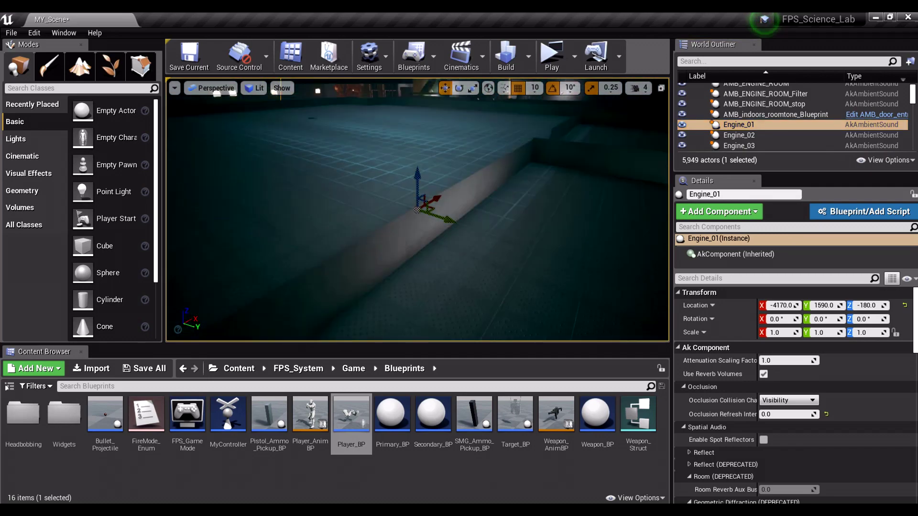
double_click(739, 136)
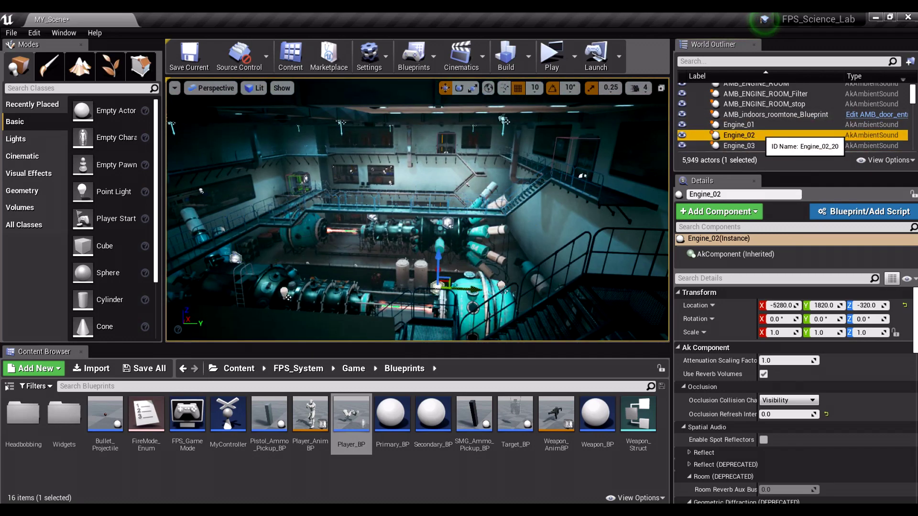
double_click(758, 136)
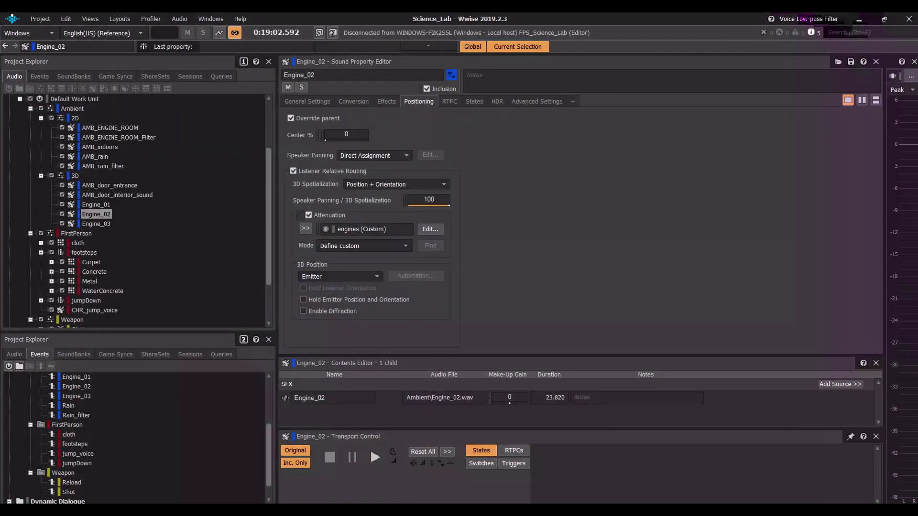
Open the engines attenuation editor, view Engine_03 and Engine_02, and show the filter and spread curves with volume
left_click(430, 229)
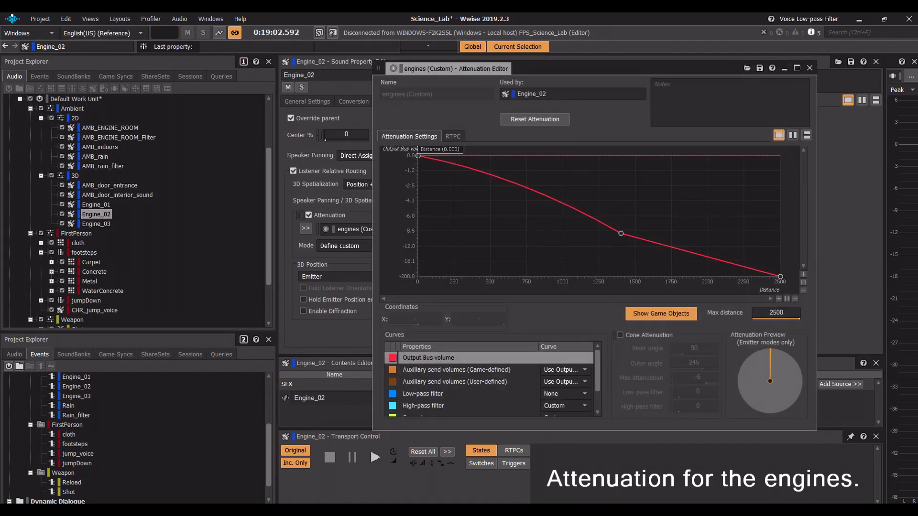
left_click(96, 223)
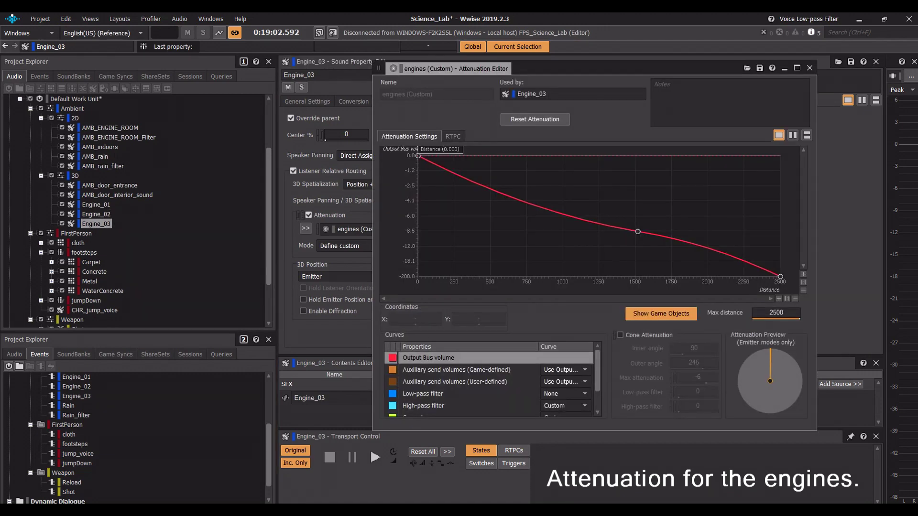
left_click(809, 68)
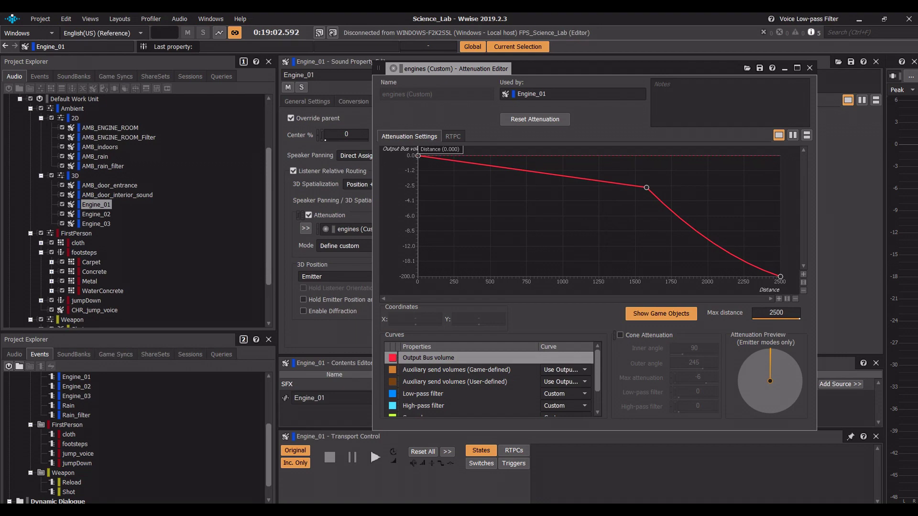
left_click_drag(428, 358, 428, 405)
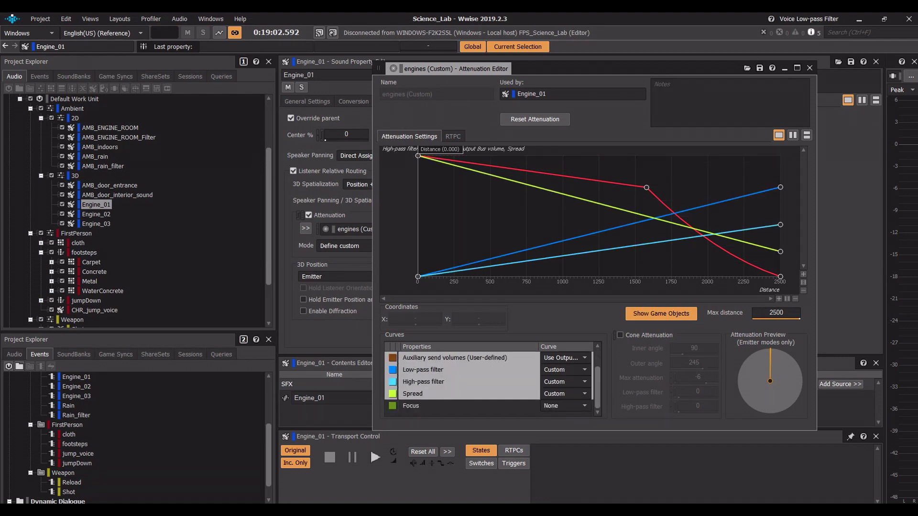
left_click(96, 214)
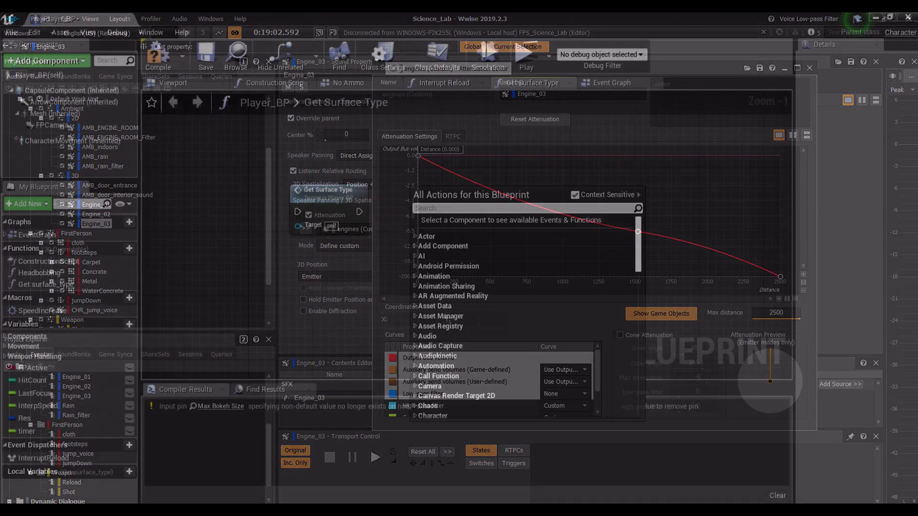
Add LineTraceByChannel and GetActorLocation nodes, wiring Get Surface Type's execution into the trace
type("linetraceb")
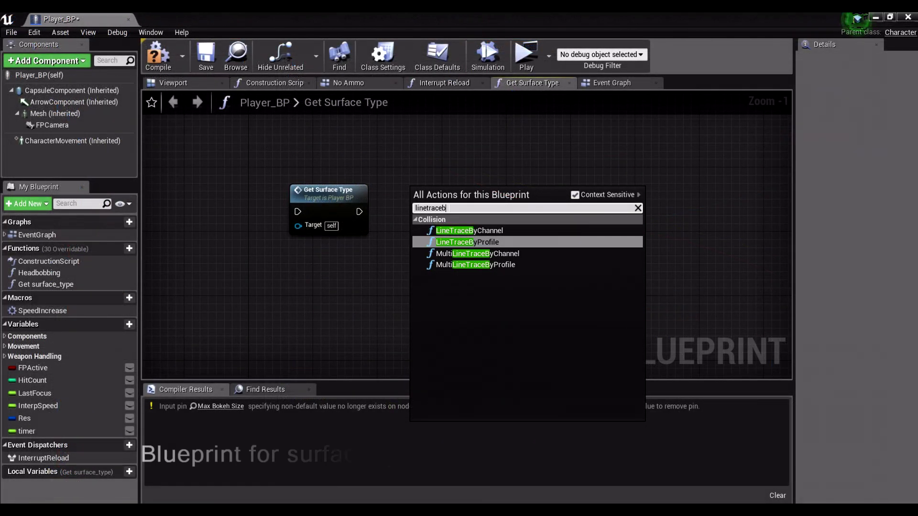
type("ych")
key("Return")
type("getActor")
left_click(379, 198)
left_click_drag(376, 294, 335, 294)
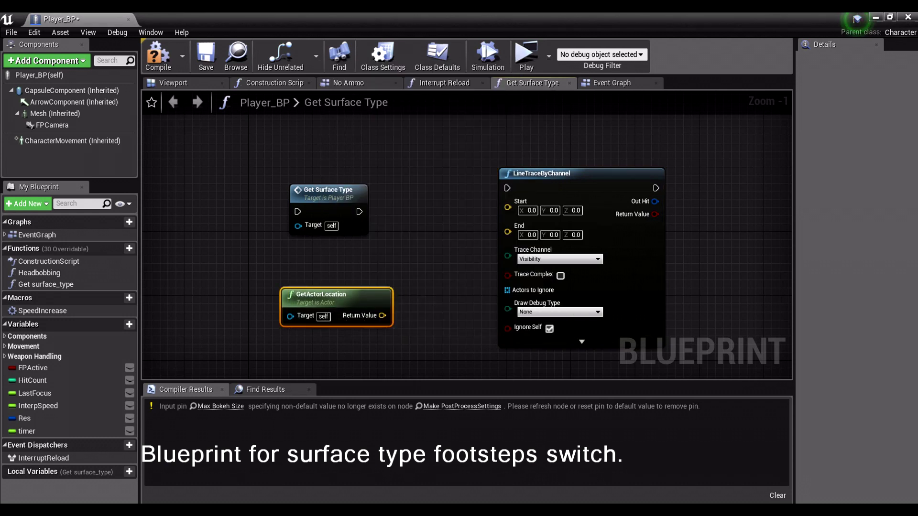
left_click_drag(359, 211, 508, 181)
left_click_drag(335, 296, 287, 296)
Trace from the actor location to the location plus -200 Z using a vector + vector node
right_click(392, 284)
type("vector+")
left_click(446, 124)
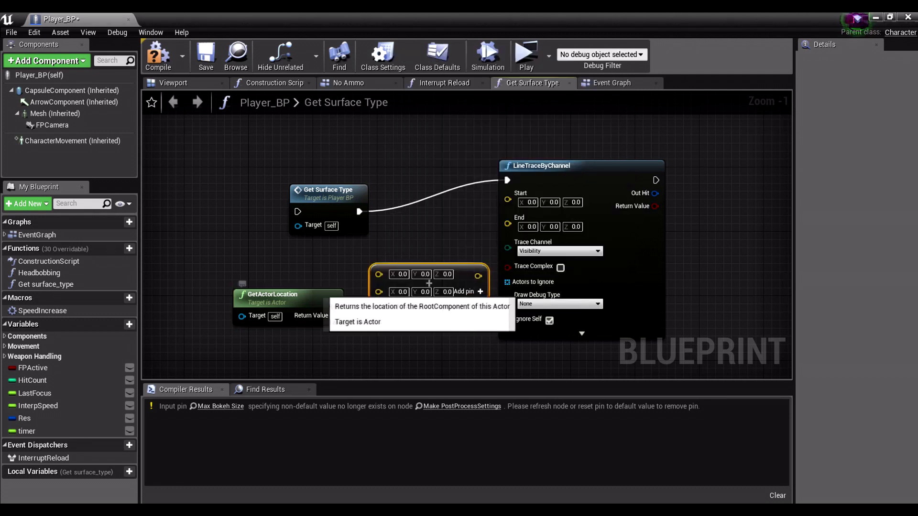
mouse_move(311, 298)
left_mouse_down()
mouse_move(280, 298)
mouse_move(508, 200)
left_mouse_up()
left_click_drag(240, 297, 231, 264)
left_click_drag(459, 287, 435, 311)
left_click_drag(294, 284, 356, 316)
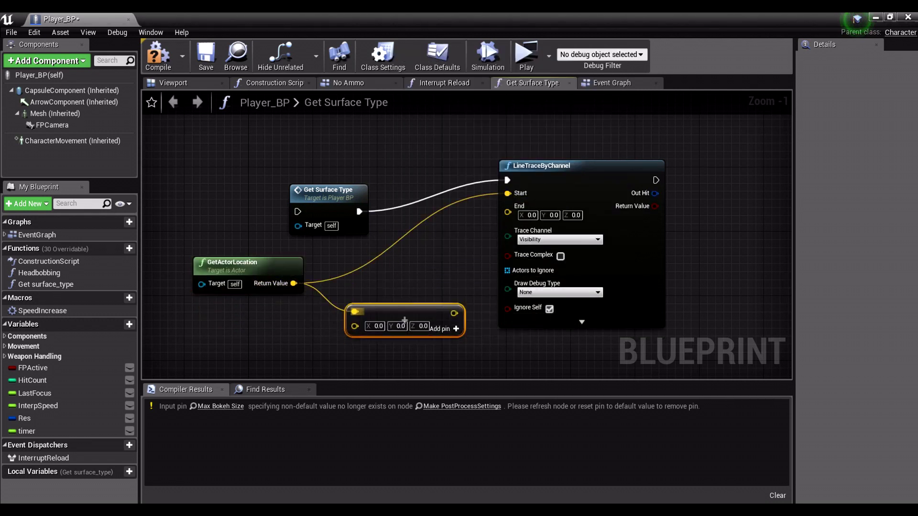
left_click_drag(498, 273, 508, 212)
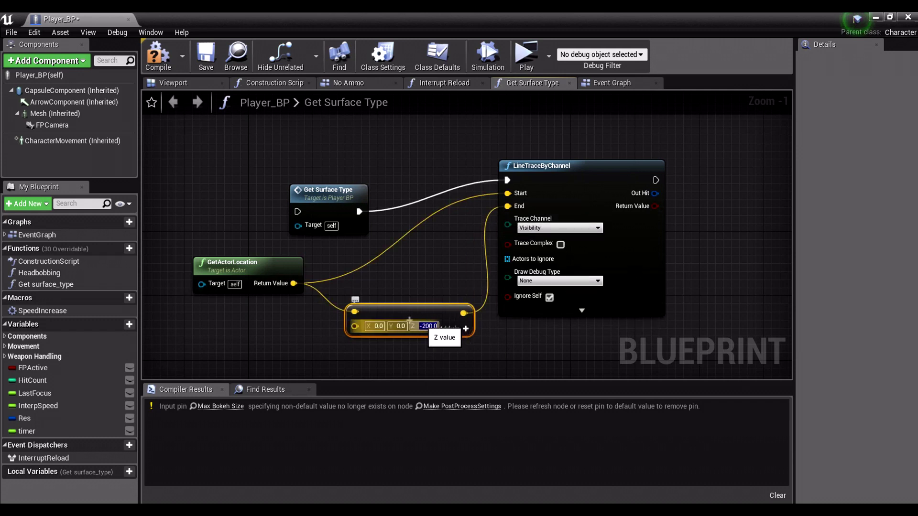
key("Return")
scroll(287, 311, "down", 5)
scroll(261, 311, "up", 3)
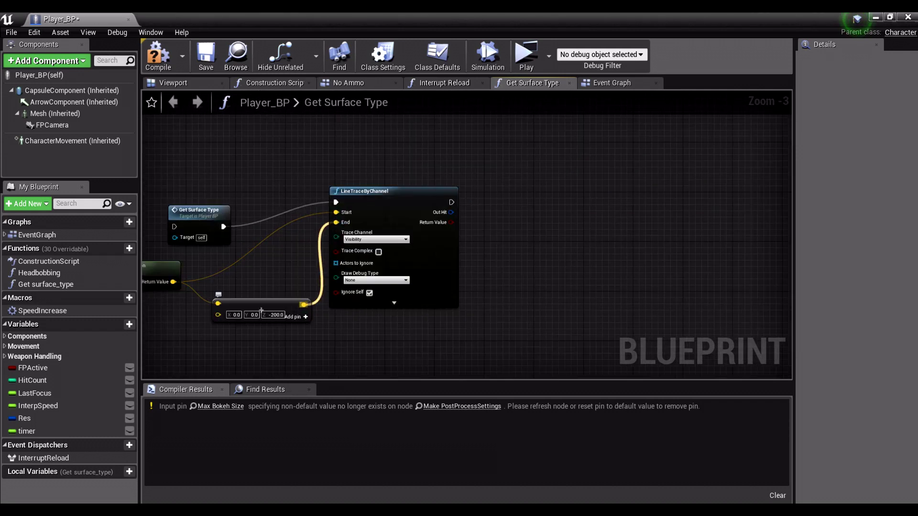
scroll(234, 296, "down", 1)
Add a Set Switch node to the Get Surface Type graph
right_click(444, 224)
type("setswi")
key("Return")
scroll(460, 250, "up", 4)
type("surface")
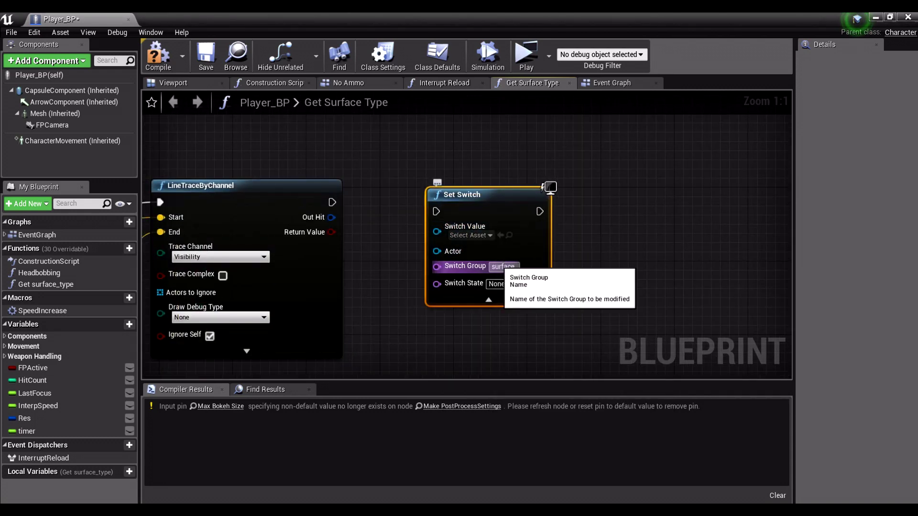
Set the Switch Group to surface_type and break the trace's Out Hit into a Break Hit Result
type("_type")
left_click_drag(479, 194, 505, 185)
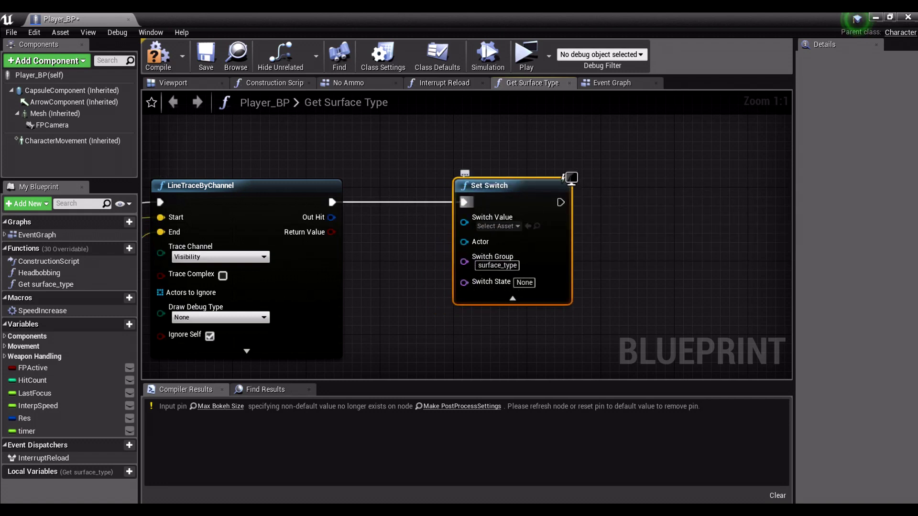
left_click_drag(506, 186, 606, 186)
right_click(439, 255)
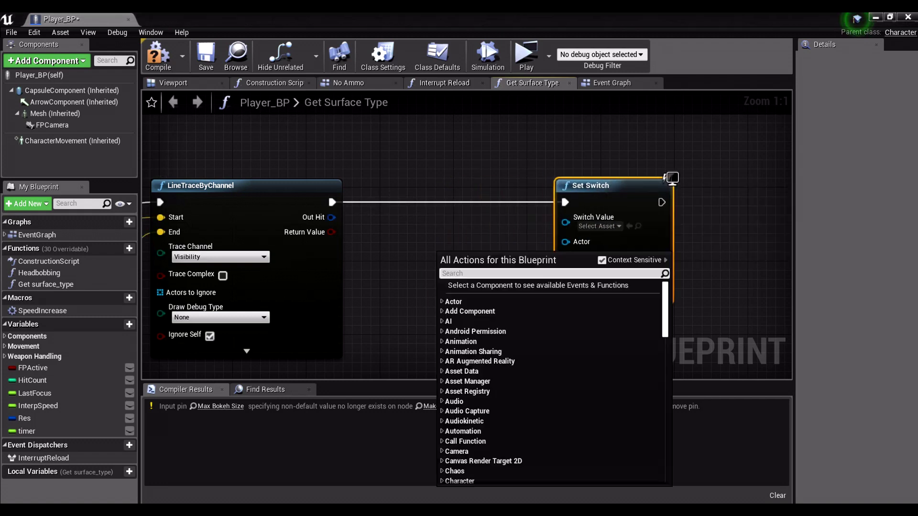
type("breakh")
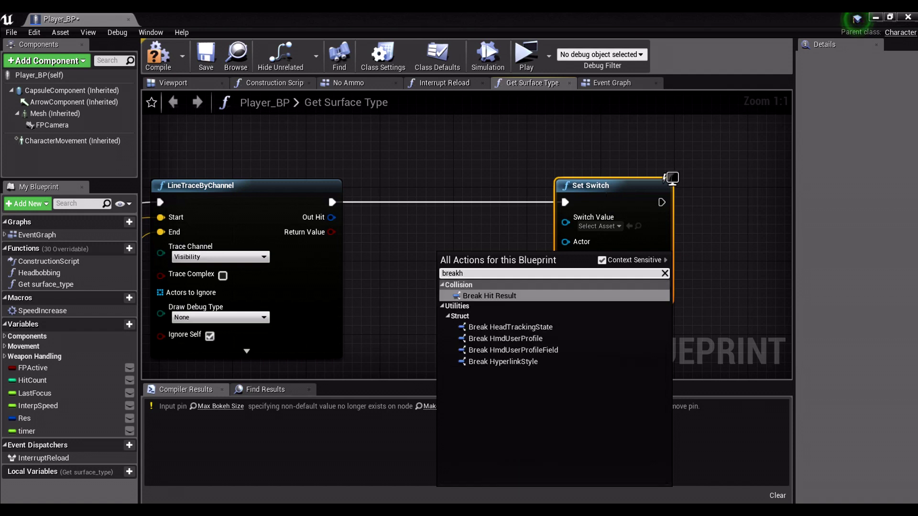
key("Return")
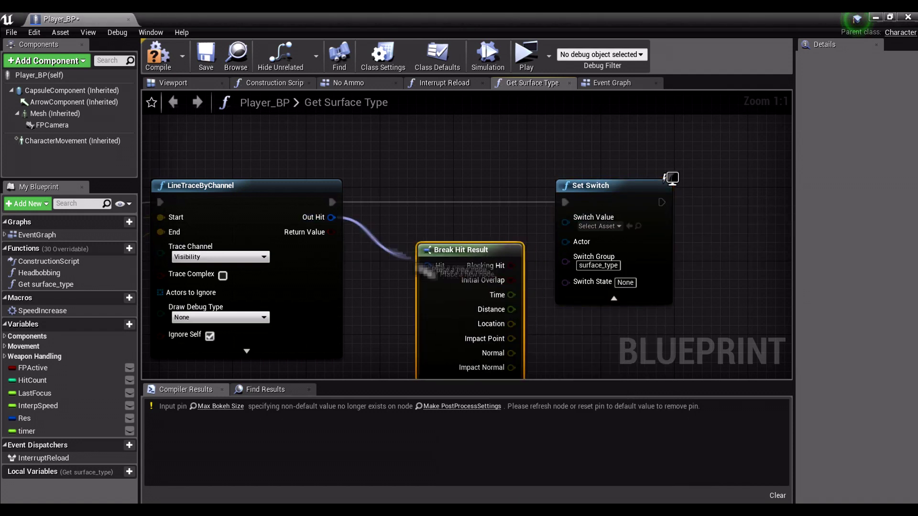
scroll(672, 178, "down", 3)
right_click_drag(672, 178, 588, 157)
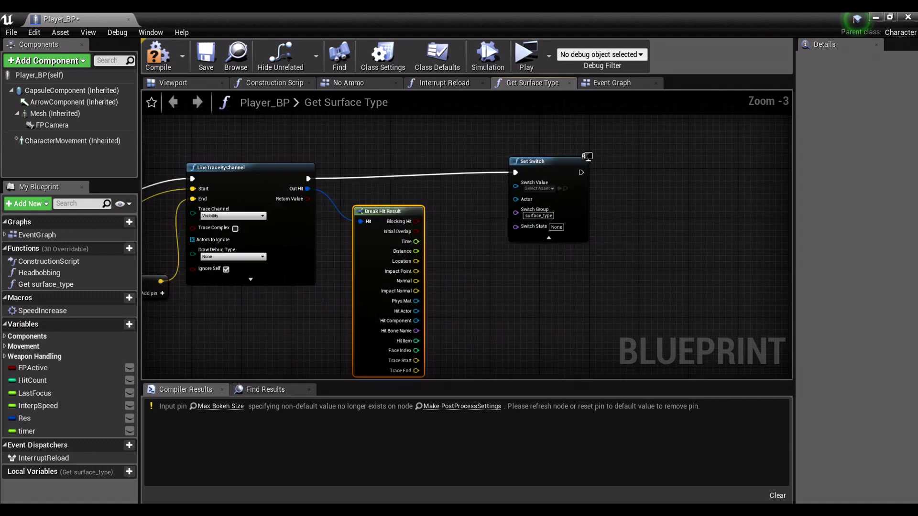
scroll(474, 286, "up", 1)
Convert the hit's Phys Mat through ToString (Object) and String To Name into the Switch State
right_click(474, 286)
type("string")
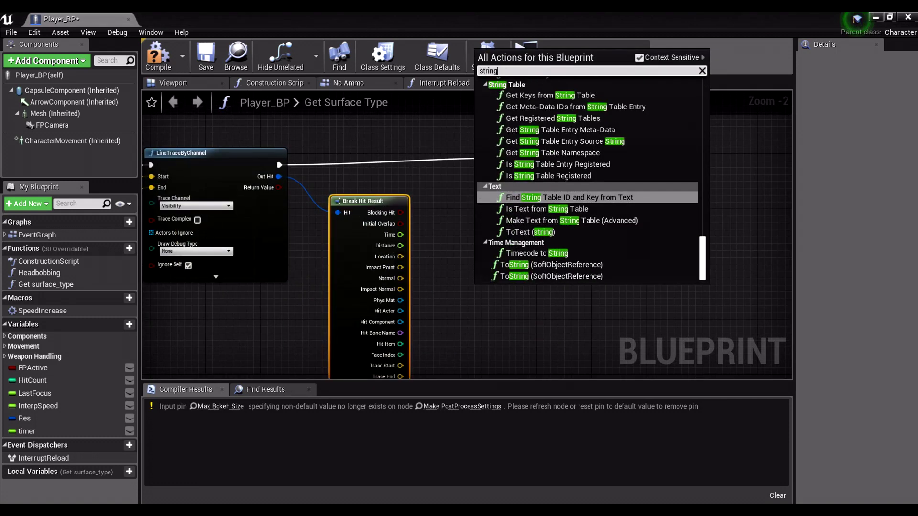
type("ton")
key("Return")
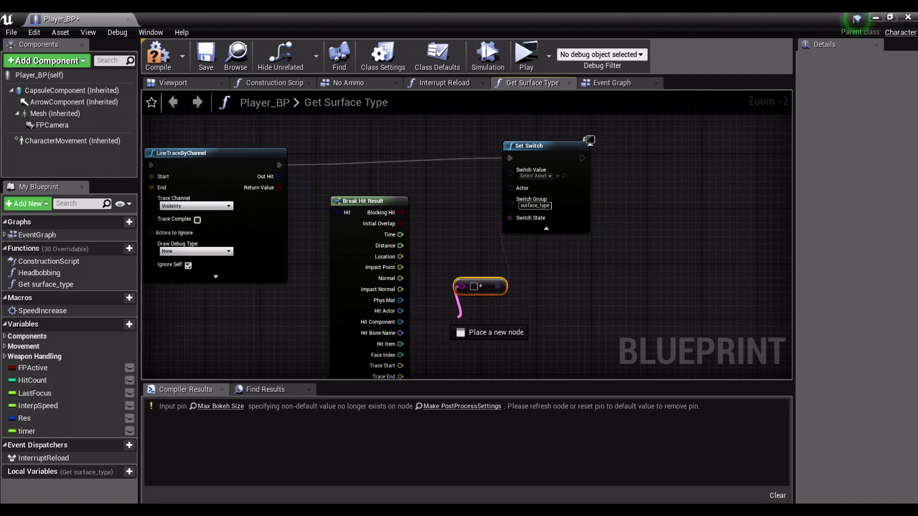
left_click_drag(462, 287, 458, 318)
type("tostring")
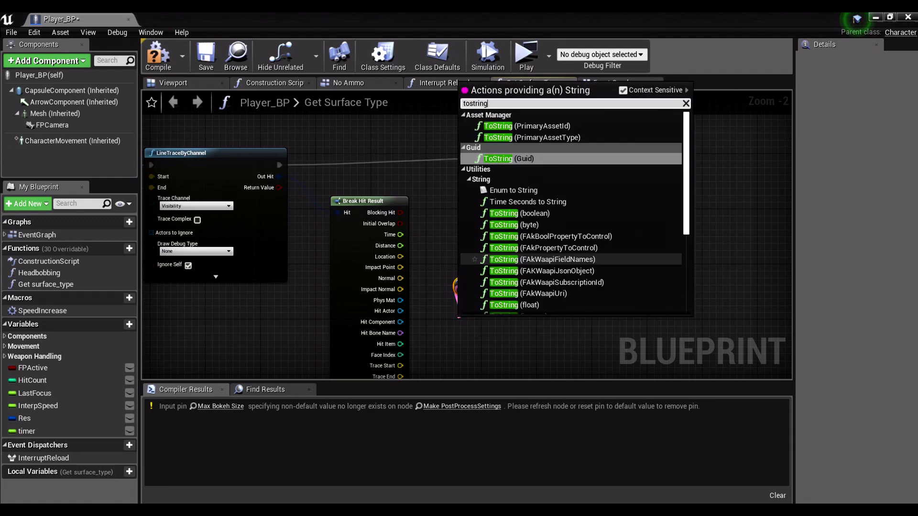
type(" object")
key("Return")
mouse_move(459, 328)
left_mouse_down()
mouse_move(474, 347)
mouse_move(401, 300)
left_mouse_up()
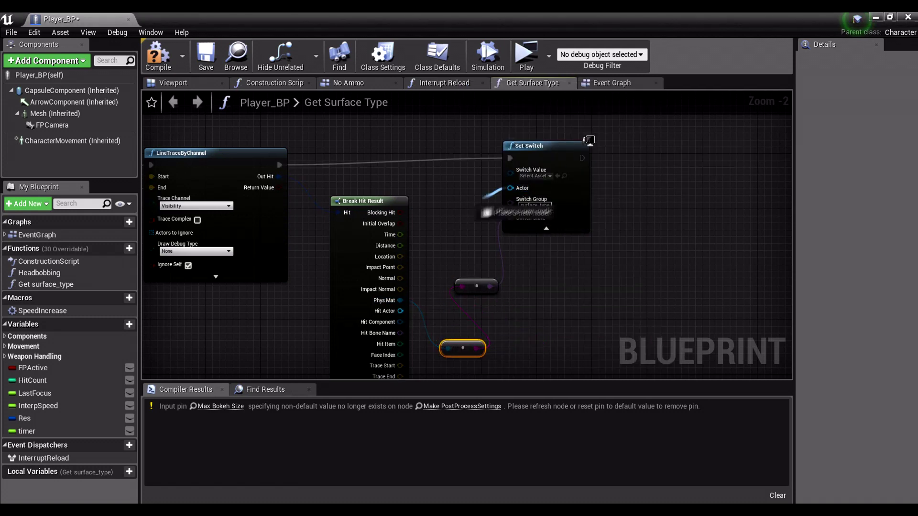
Feed Self into Set Switch's Actor input and follow Set Switch with a Return Node
left_click_drag(510, 188, 478, 204)
type("self")
key("Return")
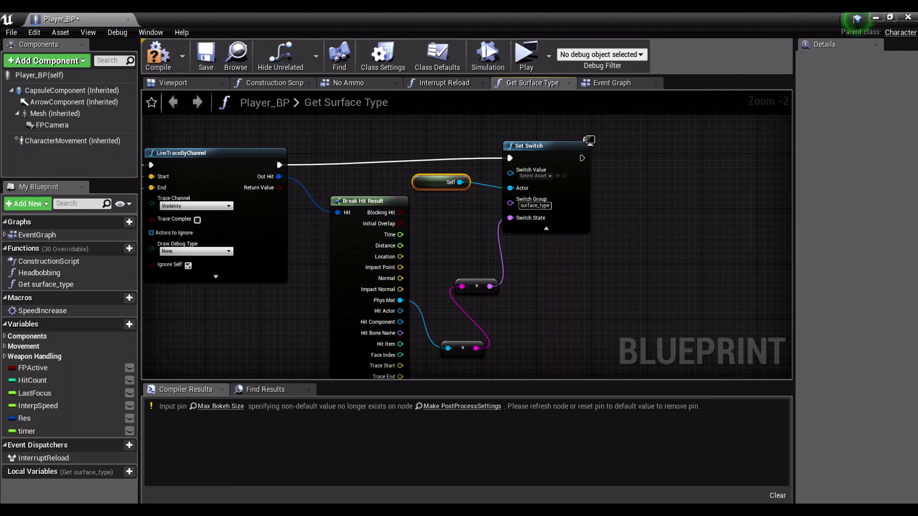
scroll(308, 268, "down", 2)
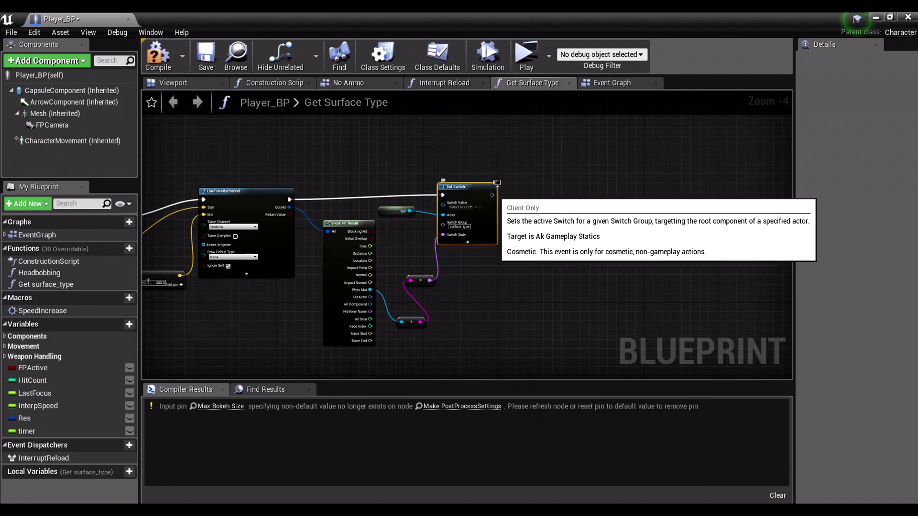
left_click_drag(492, 194, 528, 201)
type("return no")
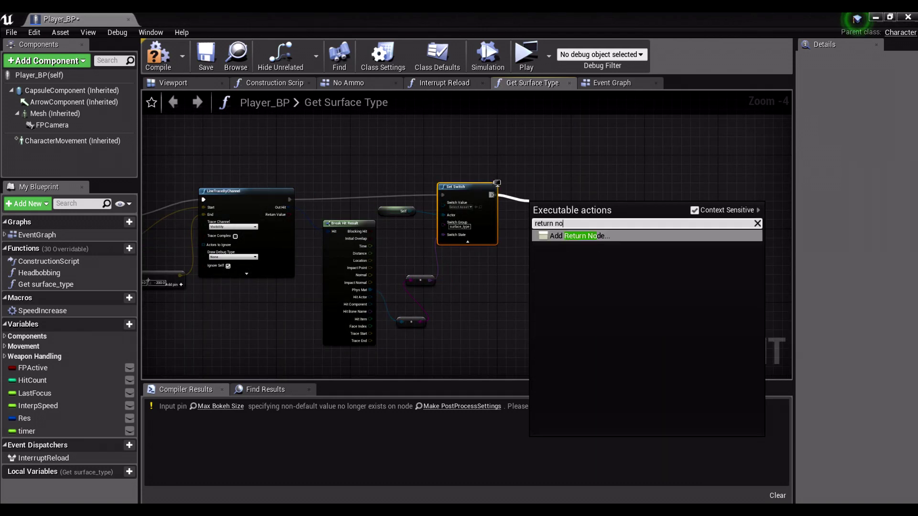
key("Return")
scroll(467, 239, "down", 2)
scroll(467, 239, "up", 3)
left_click(613, 83)
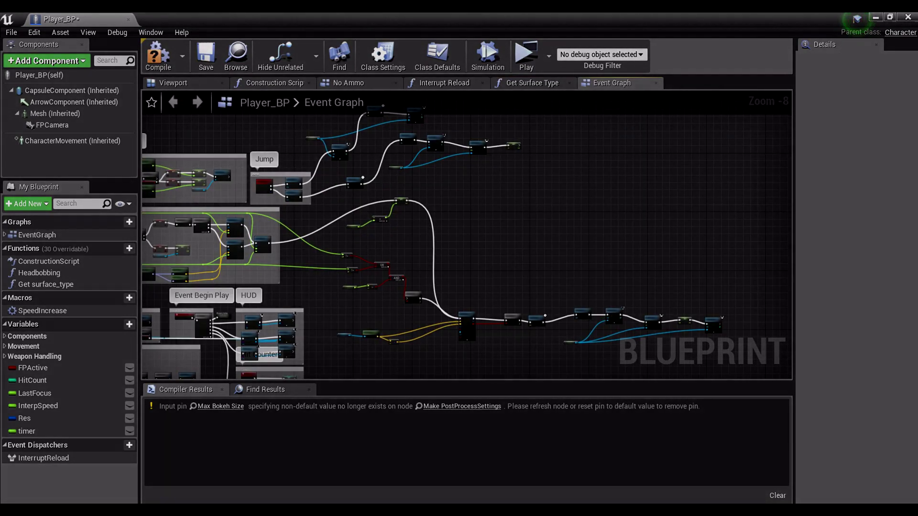